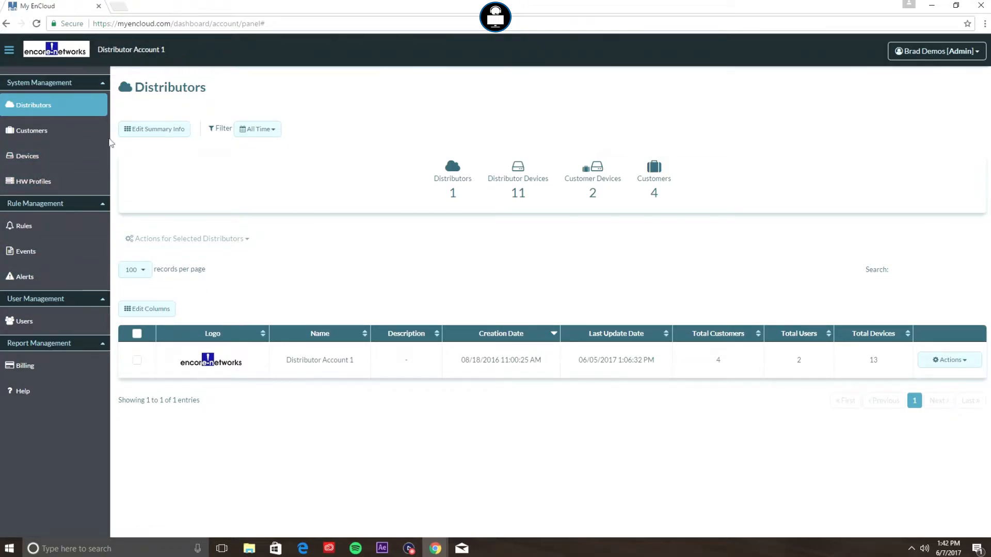
Open the Devices list and look through the registered devices
left_click(35, 160)
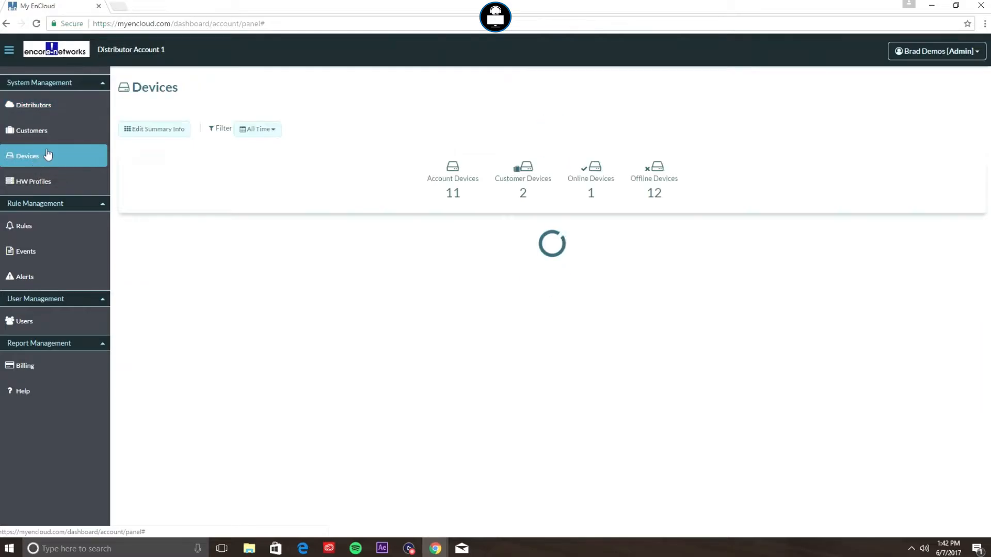
scroll(542, 414, "down", 5)
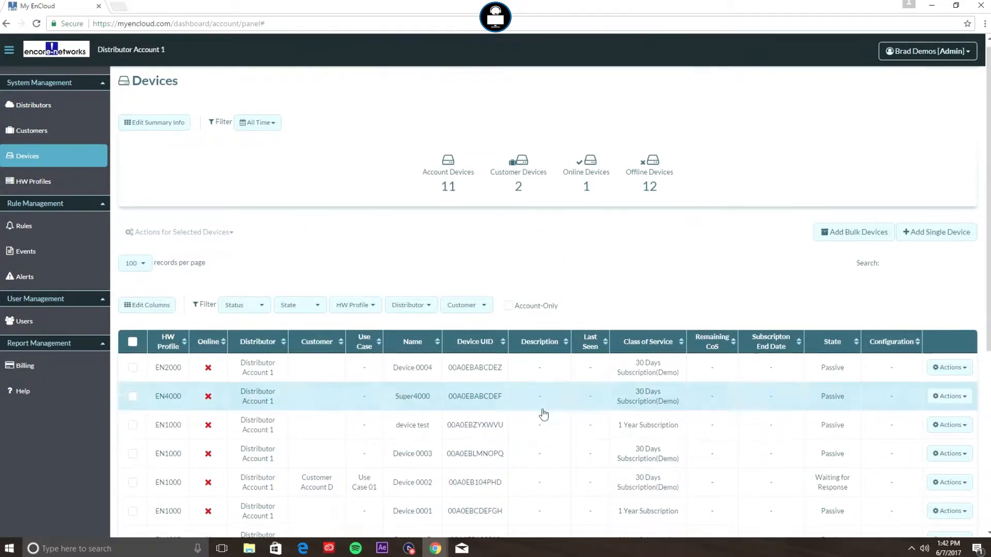
scroll(542, 414, "up", 5)
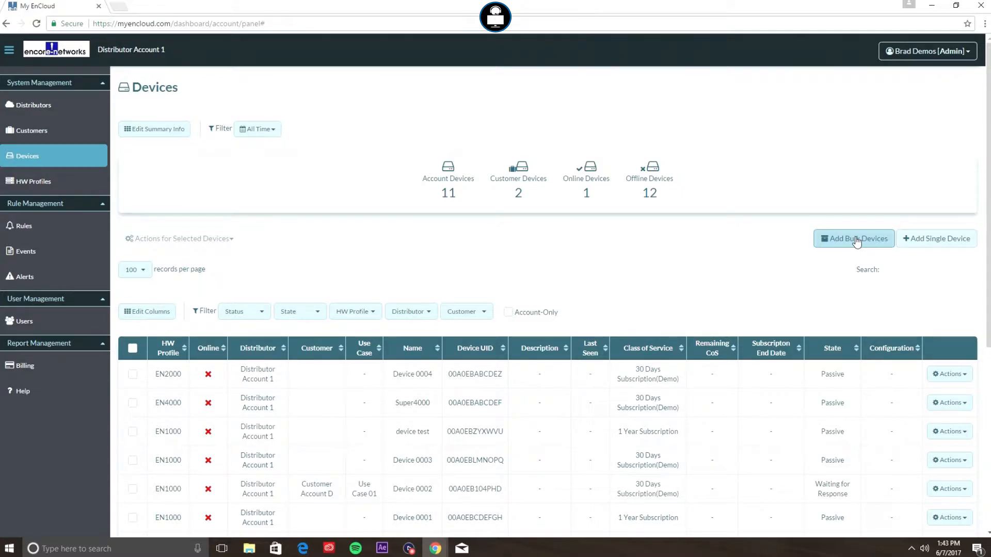
Start adding a single device and name it "Video Bulkload 10"
left_click(944, 240)
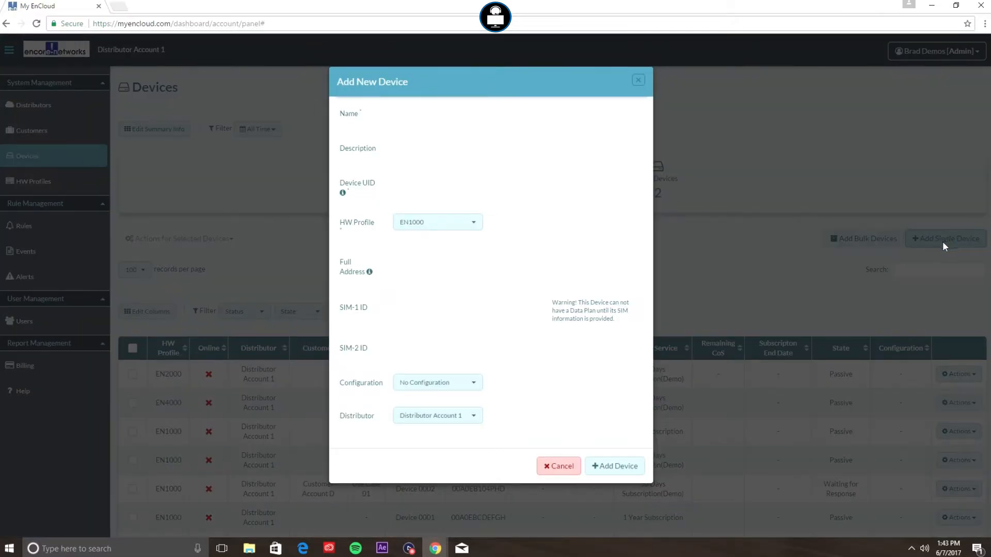
left_click(407, 116)
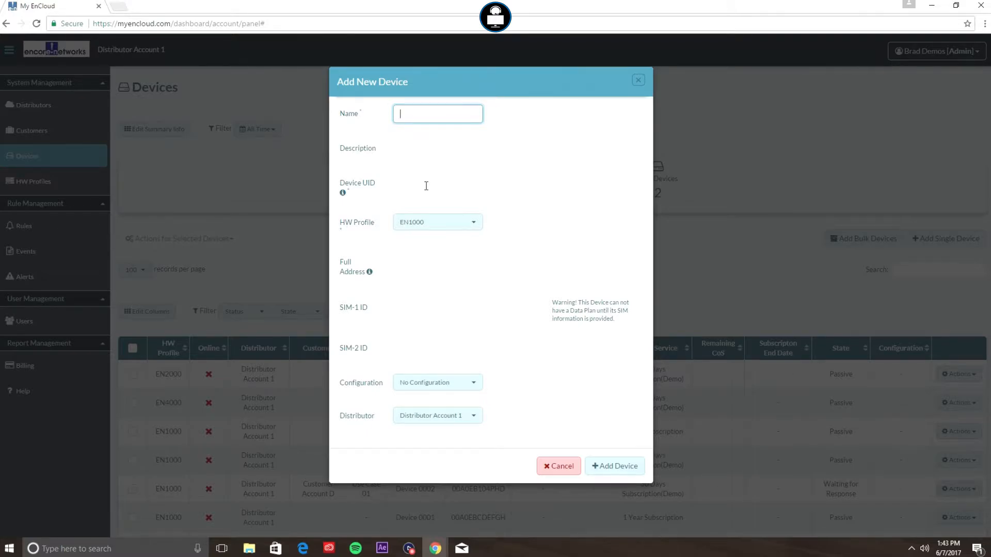
left_click(431, 114)
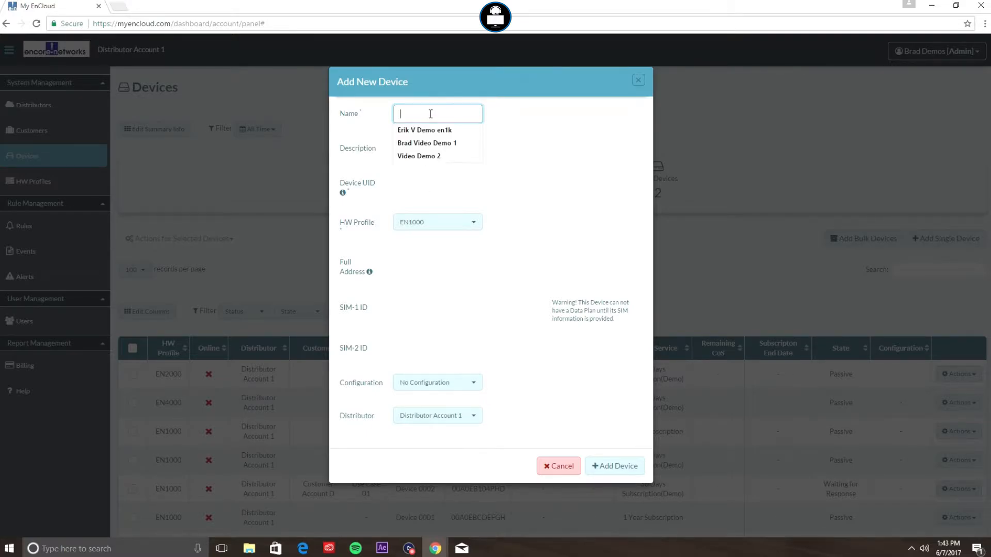
type("Bide")
key("BackSpace")
key("BackSpace")
key("BackSpace")
key("BackSpace")
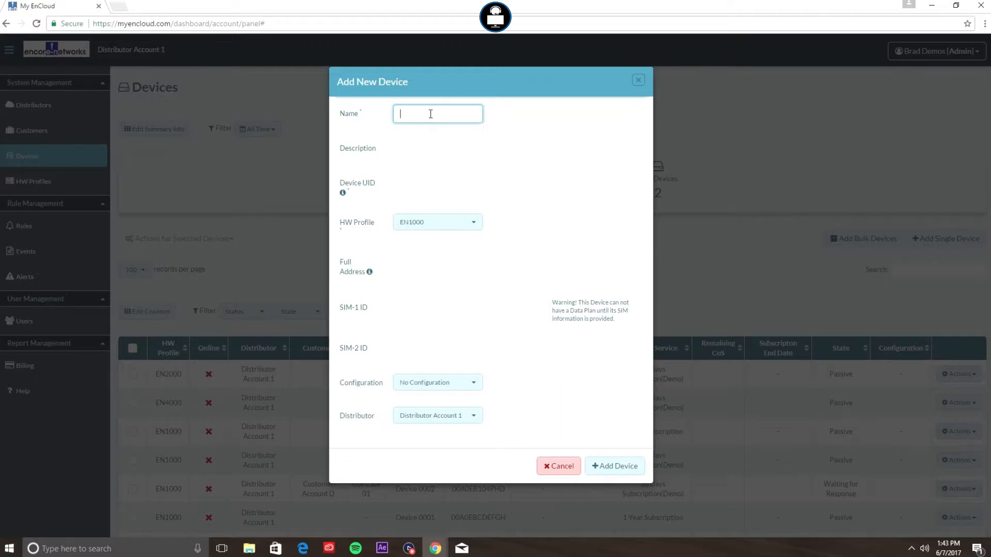
type("Video Bulkload 10")
key("Tab")
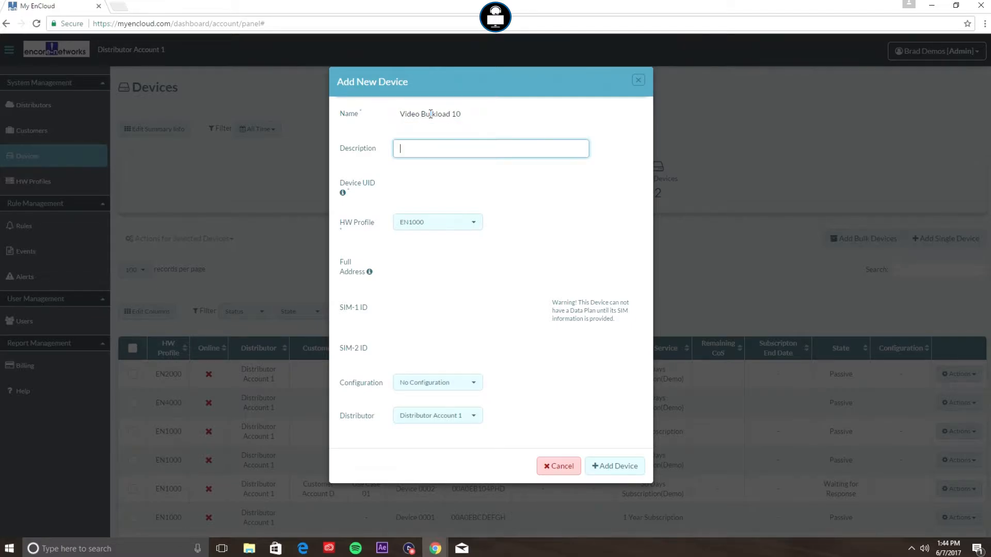
Leave the description empty, set the device UID to 00A0EB80BBBA and choose the EN2000 hardware profile
key("Tab")
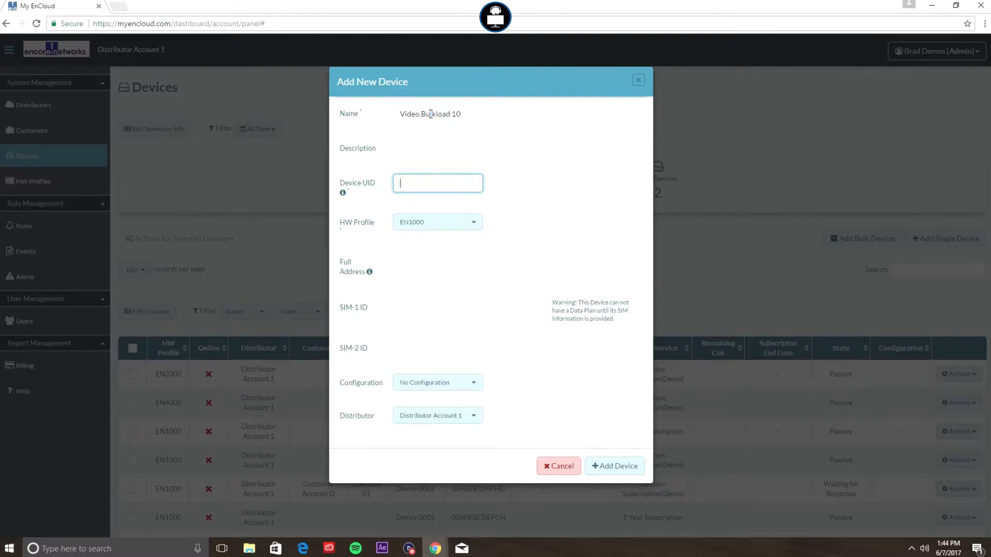
type("00A0EB80BBBA")
key("Tab")
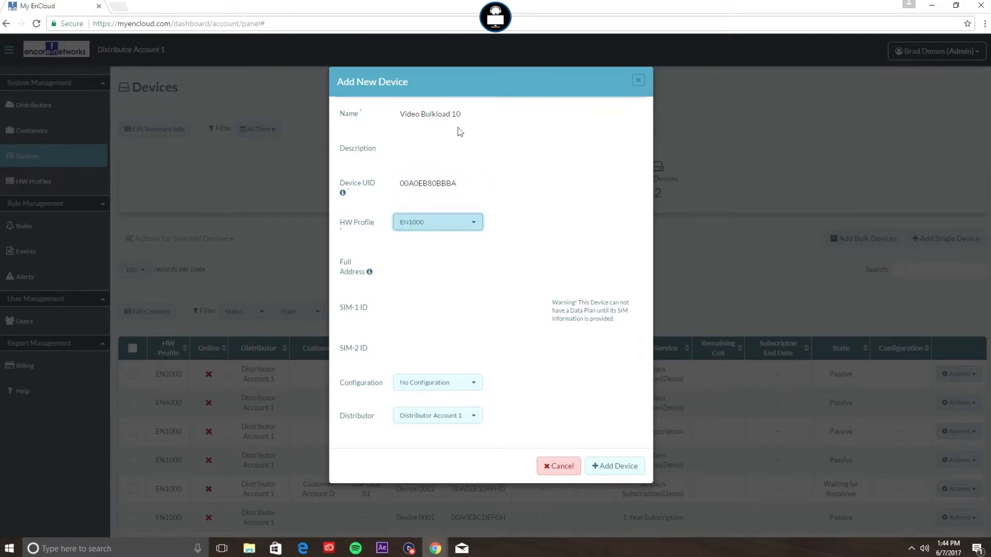
left_click(472, 225)
left_click(423, 278)
left_click(424, 309)
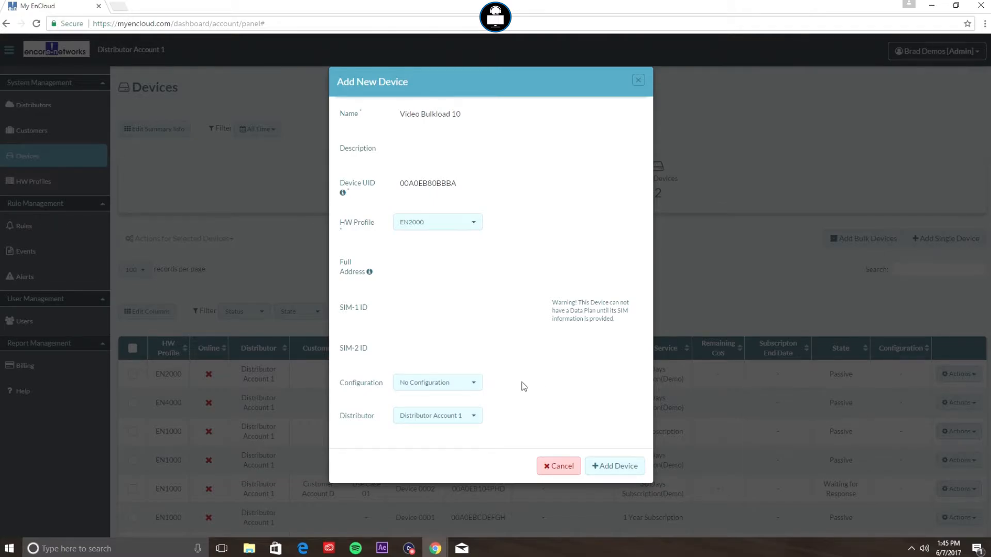
Add the device under Distributor Account 1 and view the actions available for it in the list
left_click(454, 419)
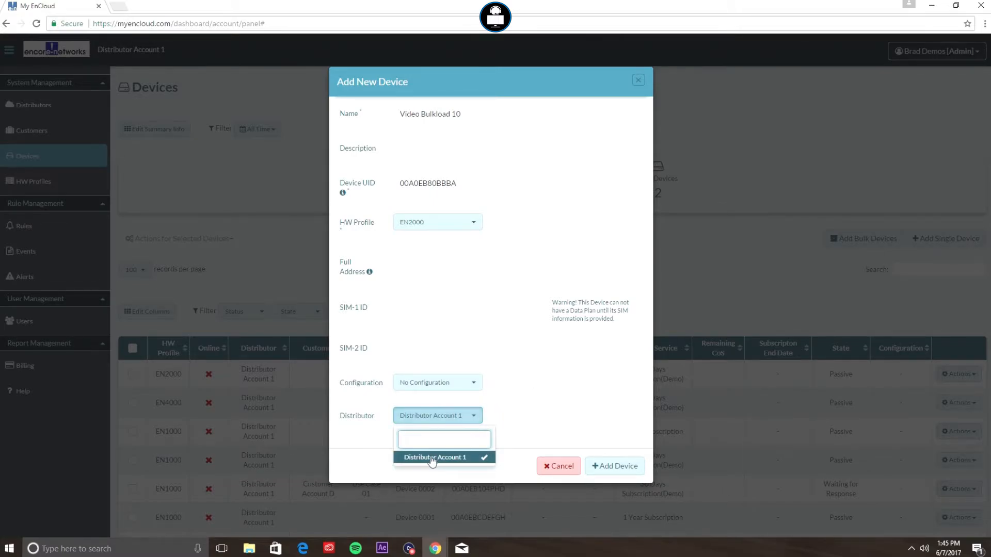
left_click(502, 413)
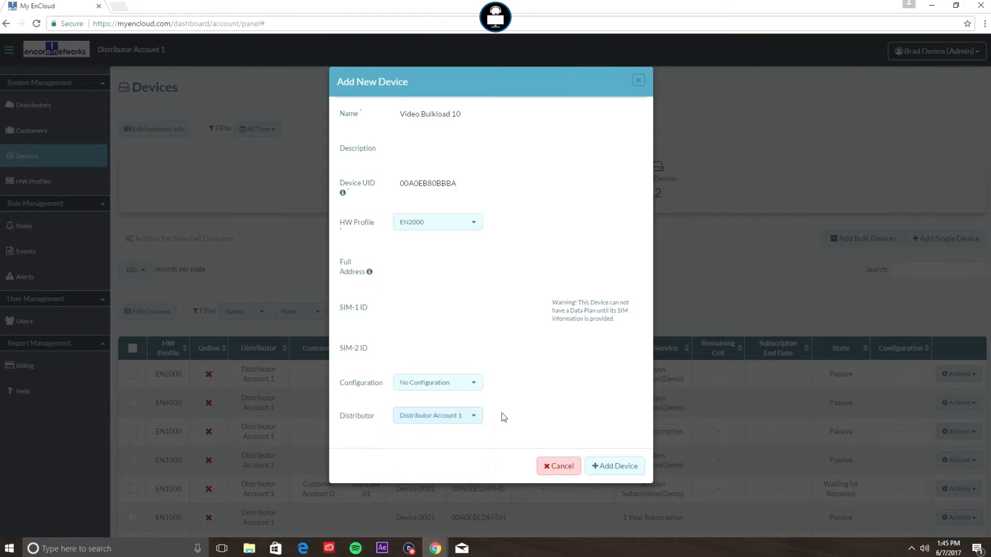
left_click(618, 469)
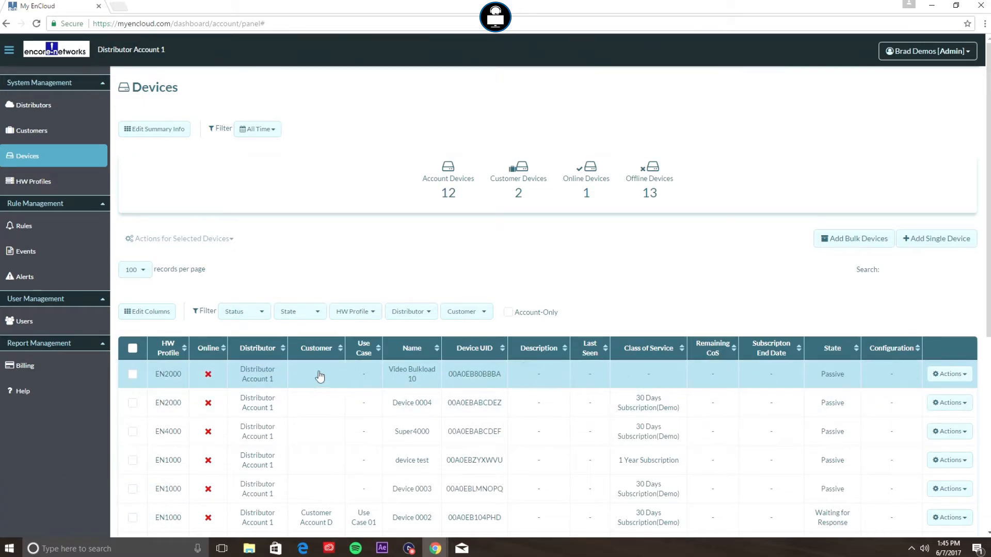
left_click(958, 379)
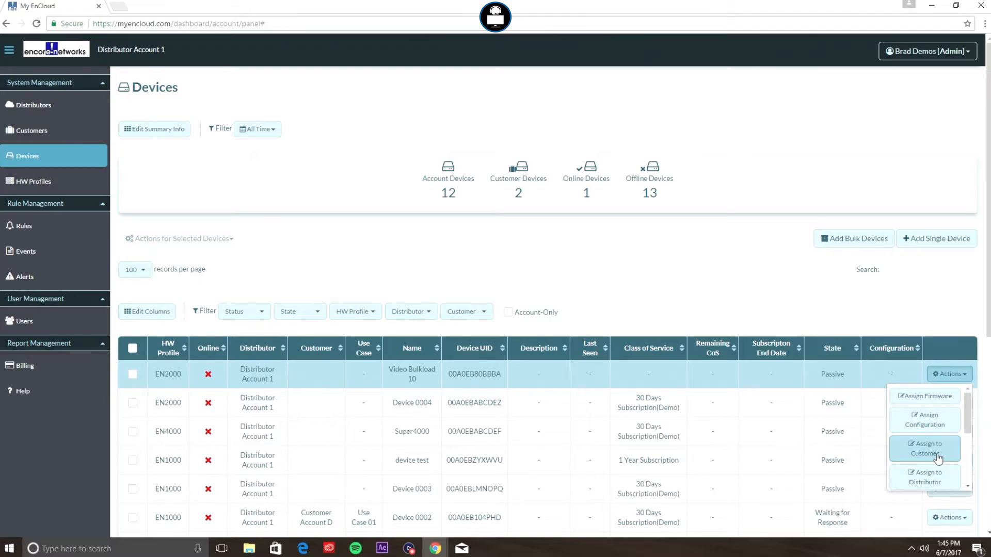
left_click(592, 253)
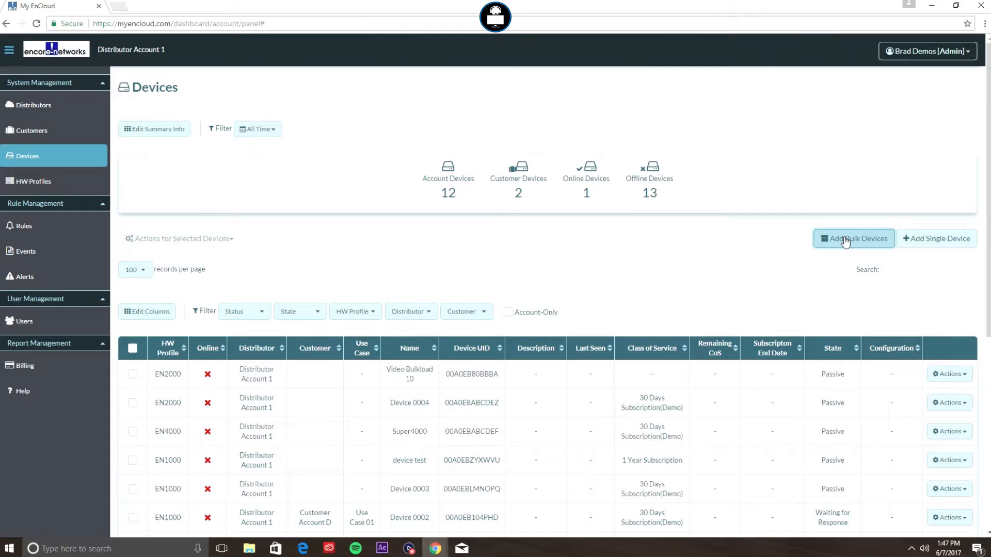
Start adding bulk devices with the change type set to Manual and insert an empty device row
left_click(859, 247)
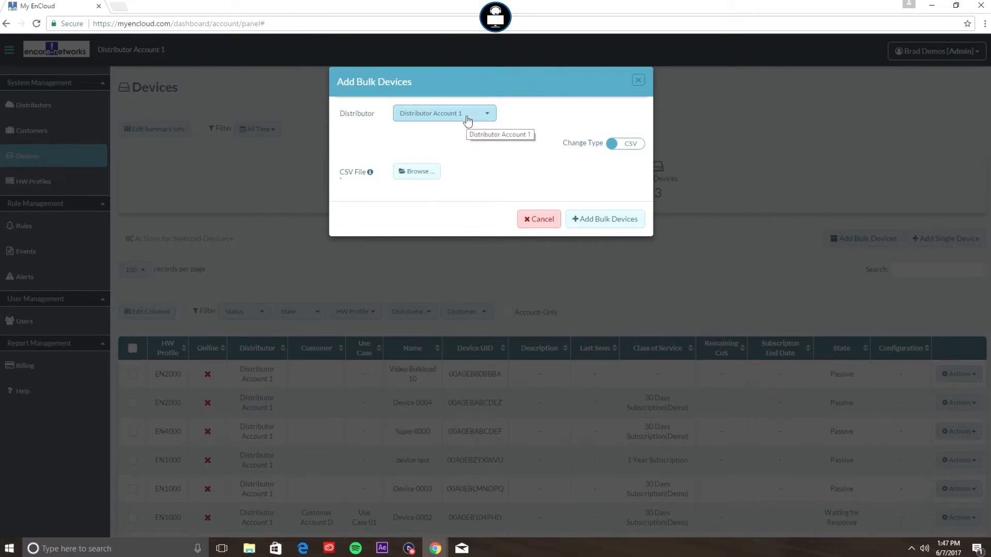
left_click(631, 147)
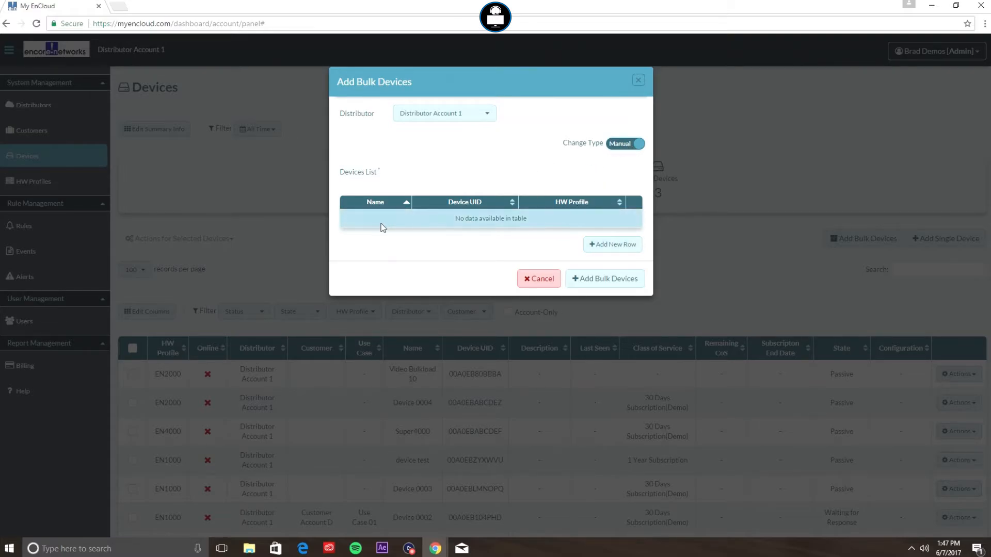
left_click(607, 246)
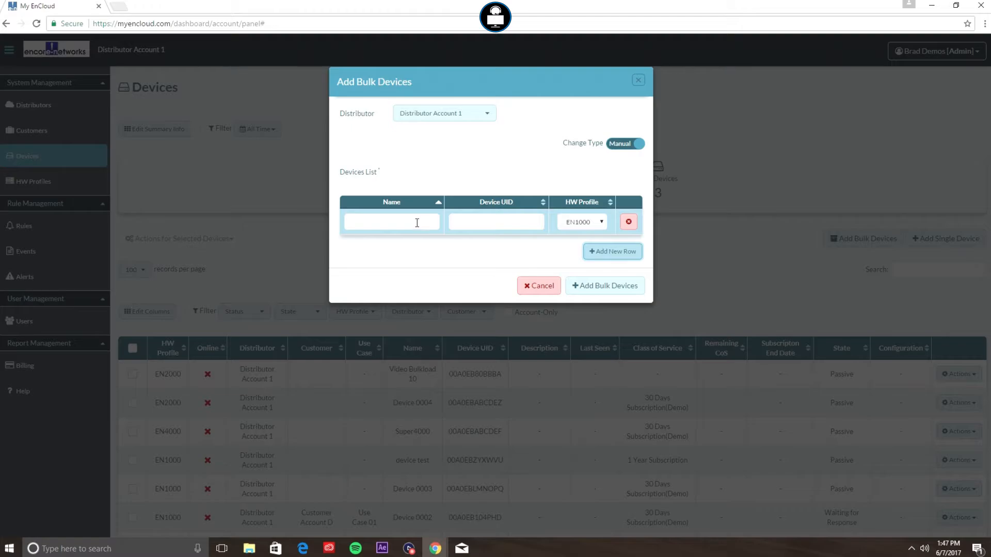
Fill the first row with name "Video Bulk Load 11", device UID 00A0EB80BBAC and hardware profile EN2000
left_click(416, 223)
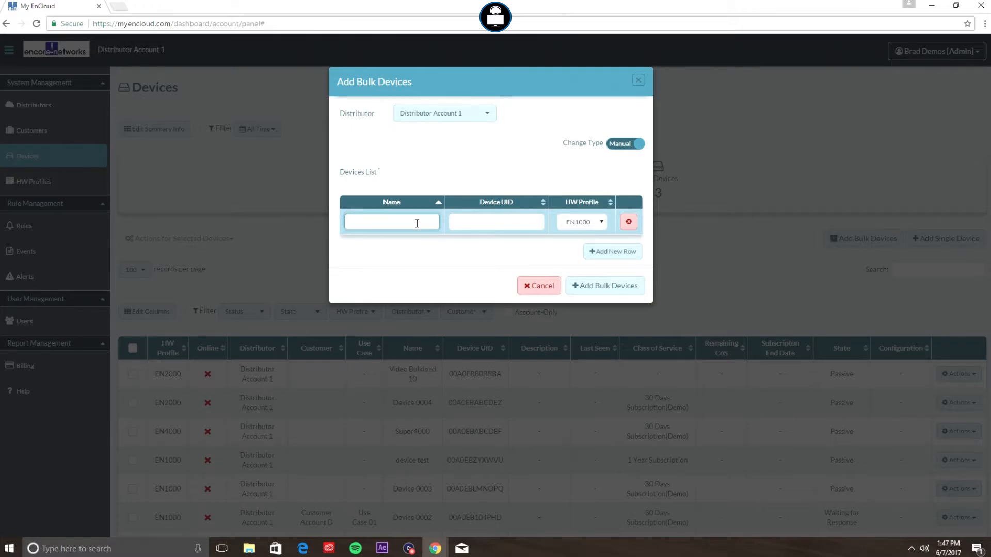
type("Video  11")
key("Tab")
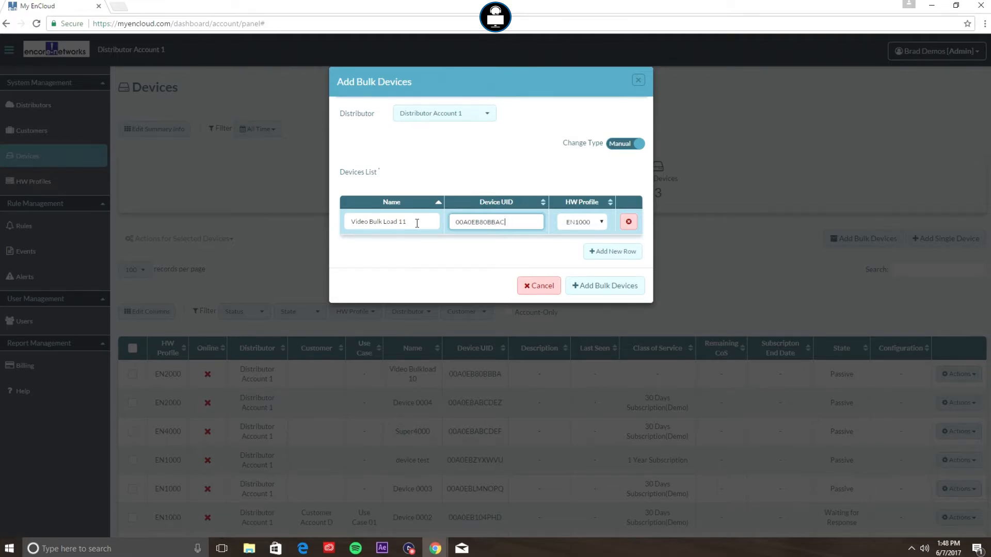
left_click(599, 222)
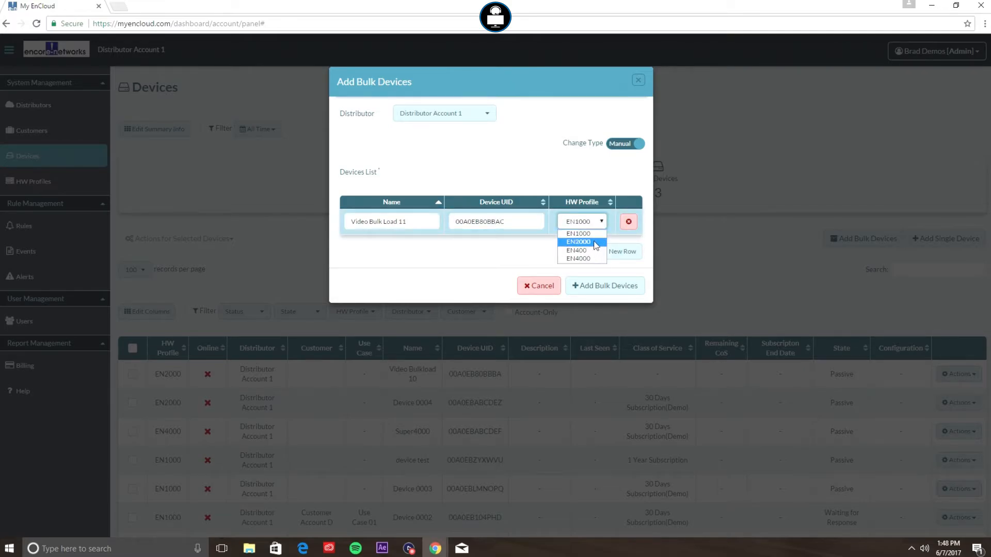
left_click(596, 243)
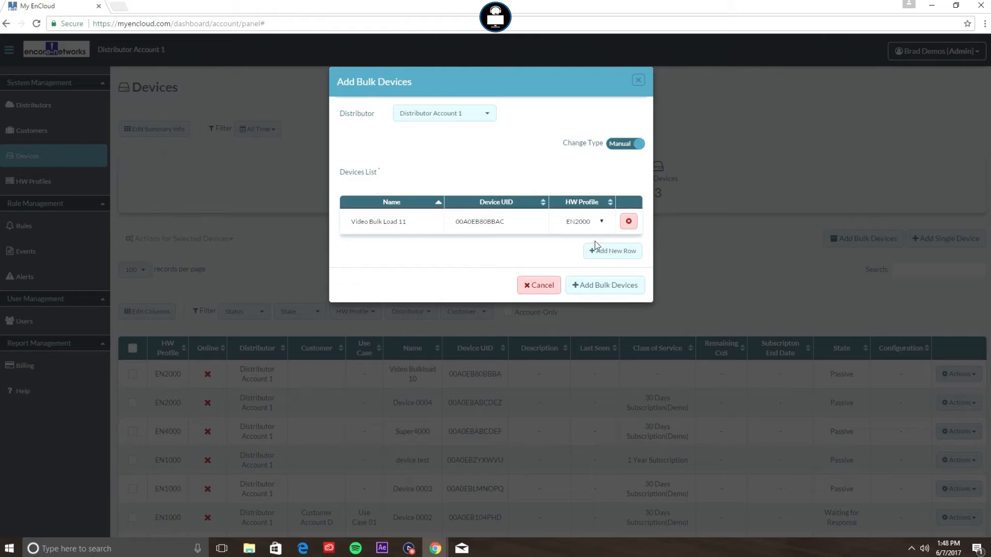
Add a second device row named "Video Bulk Load 12" with device UID 00A0EB80BBAD
left_click(628, 252)
left_click(410, 248)
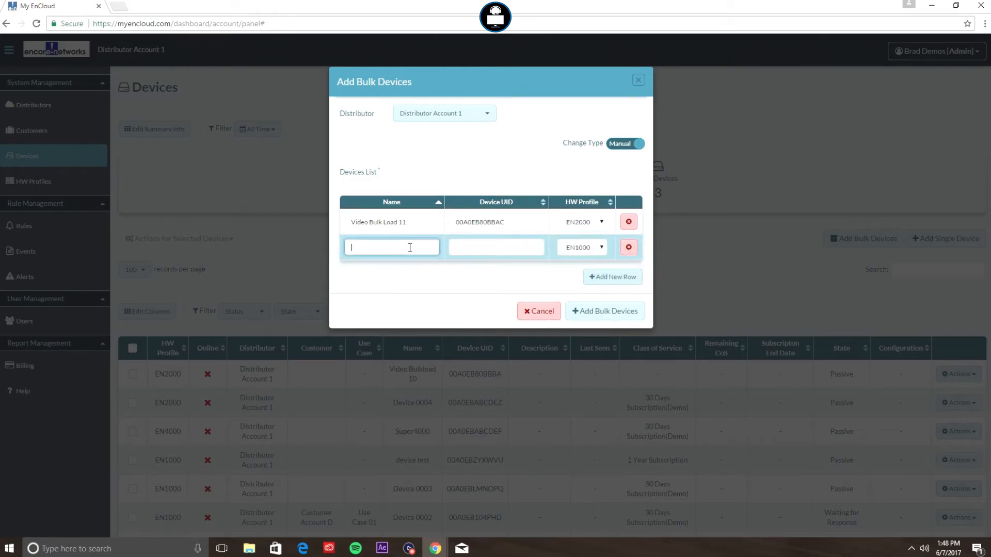
type("vIDEO")
key("BackSpace")
key("BackSpace")
key("BackSpace")
key("BackSpace")
key("BackSpace")
key("BackSpace")
type("Video Bulk Load 12")
key("Tab")
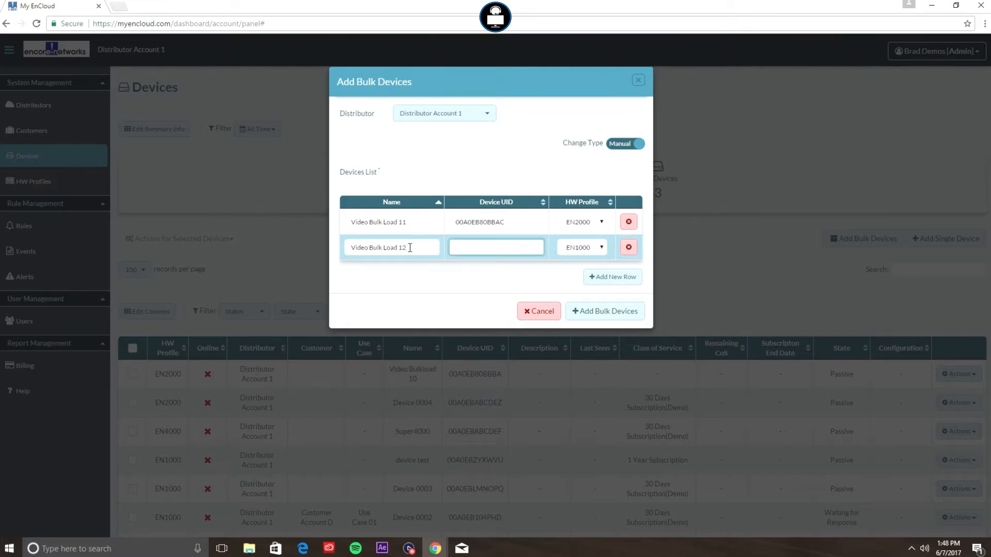
type("00A0EB80BBAD")
Submit the two bulk devices and view the actions available for Video Bulk Load 12
left_click(613, 315)
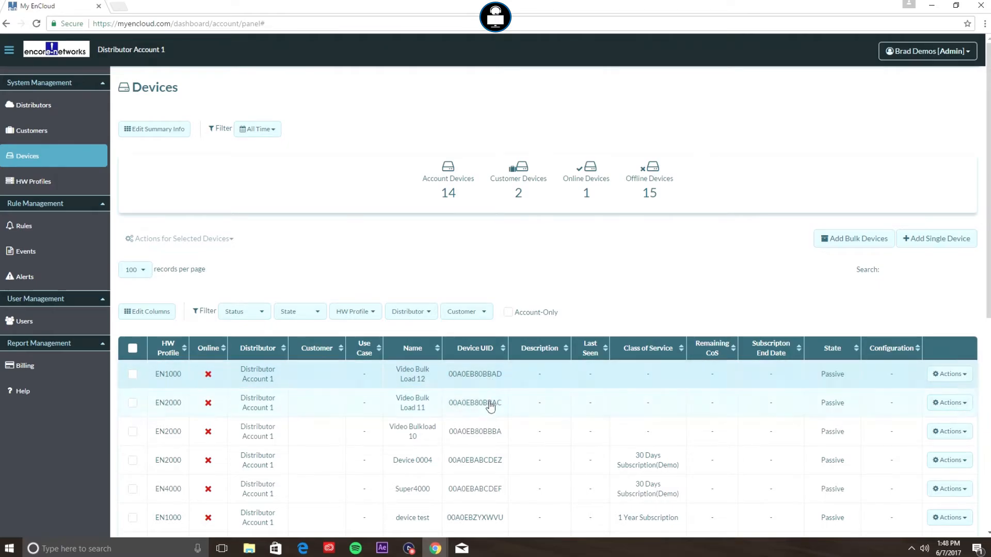
left_click(949, 373)
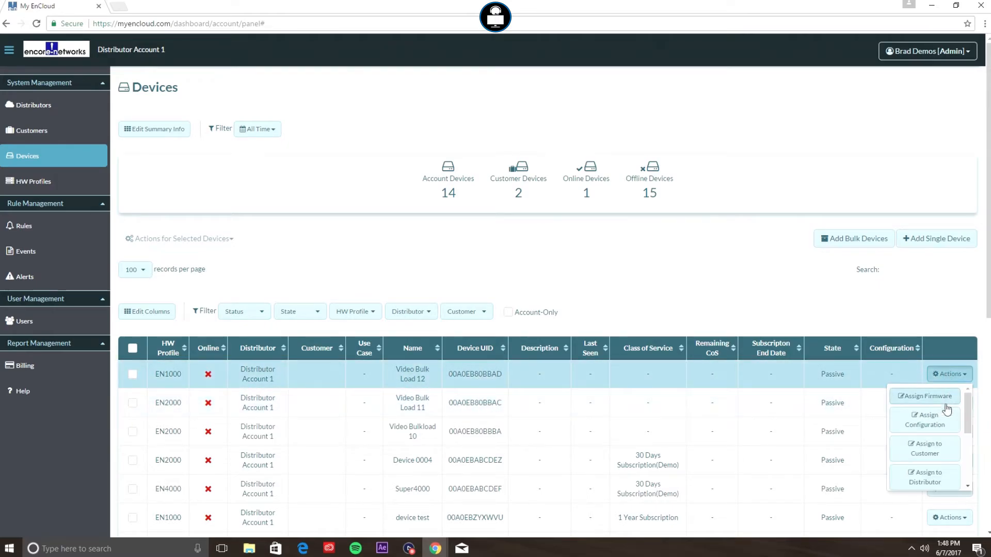
left_click(566, 245)
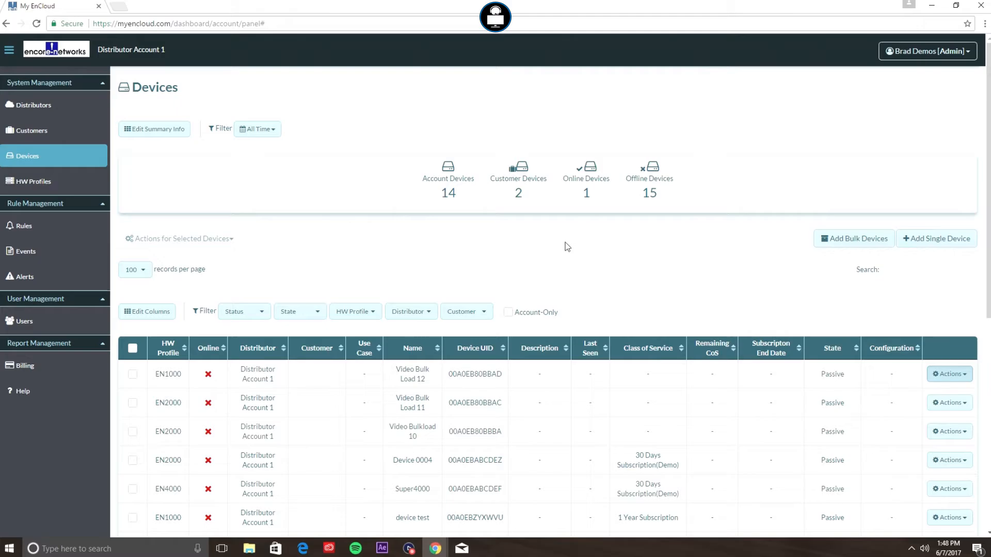
Start another bulk device addition, check the CSV file information, and open the Video Demo File in Excel
left_click(858, 240)
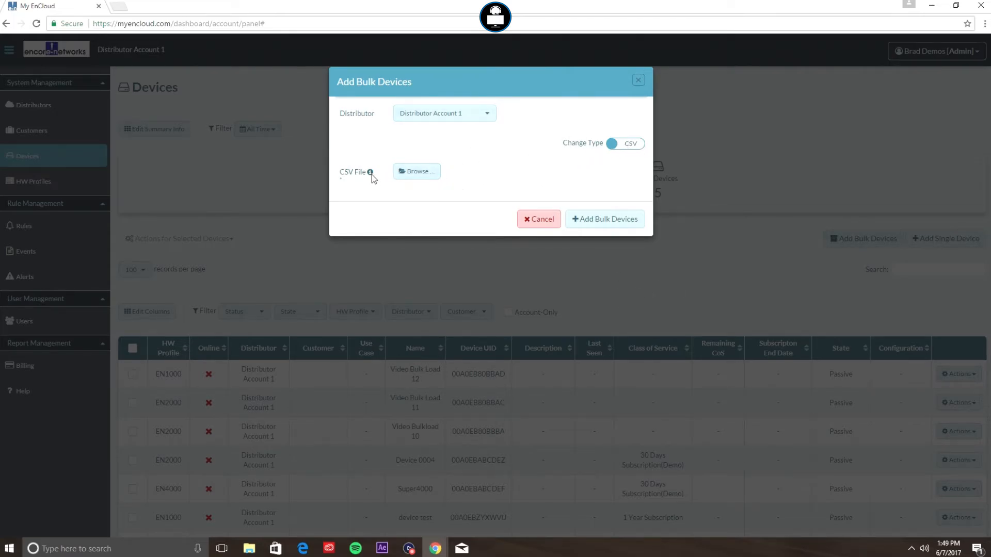
mouse_move(371, 174)
left_click(932, 7)
double_click(58, 443)
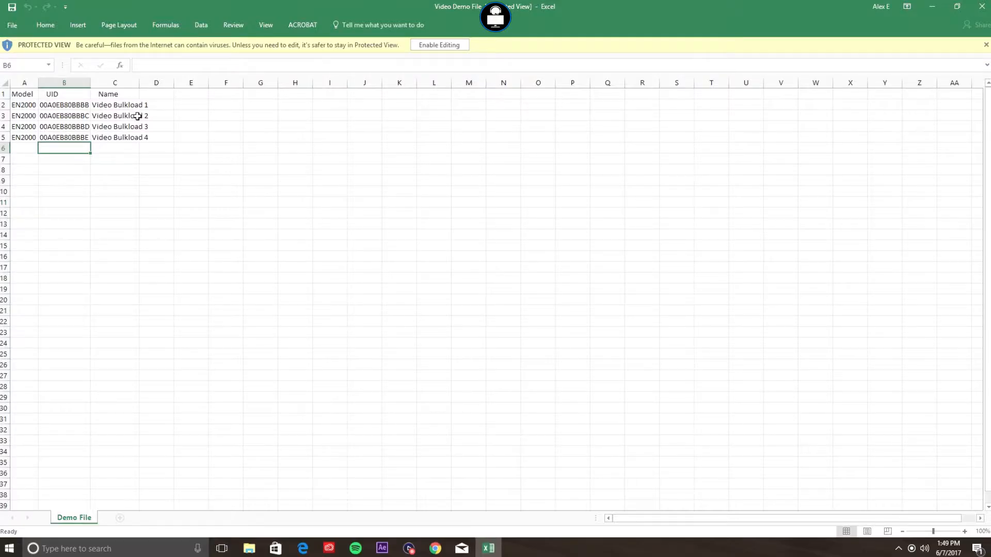
Examine the Model, UID and Name headers and the model entries in A2:A5 of the demo file
left_click(20, 94)
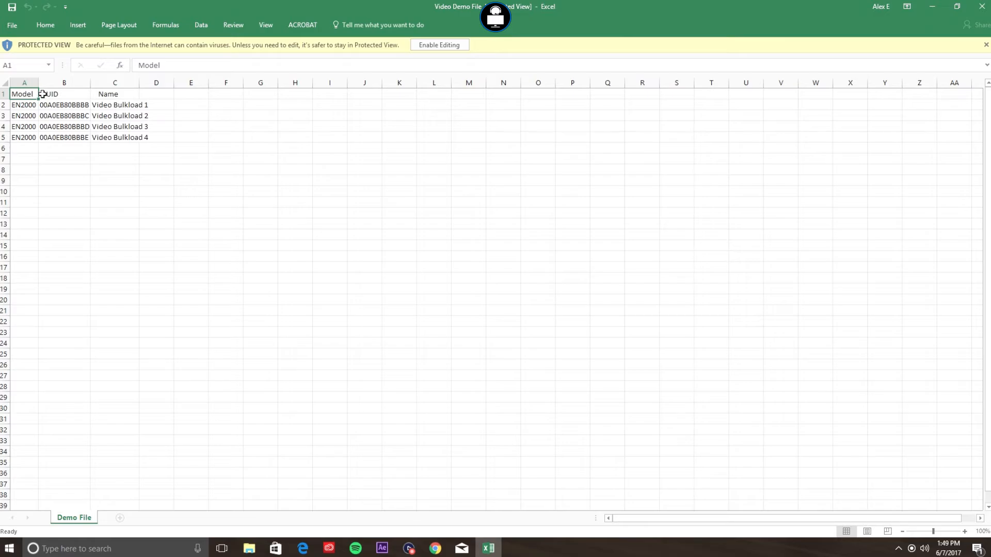
left_click(47, 94)
left_click(111, 95)
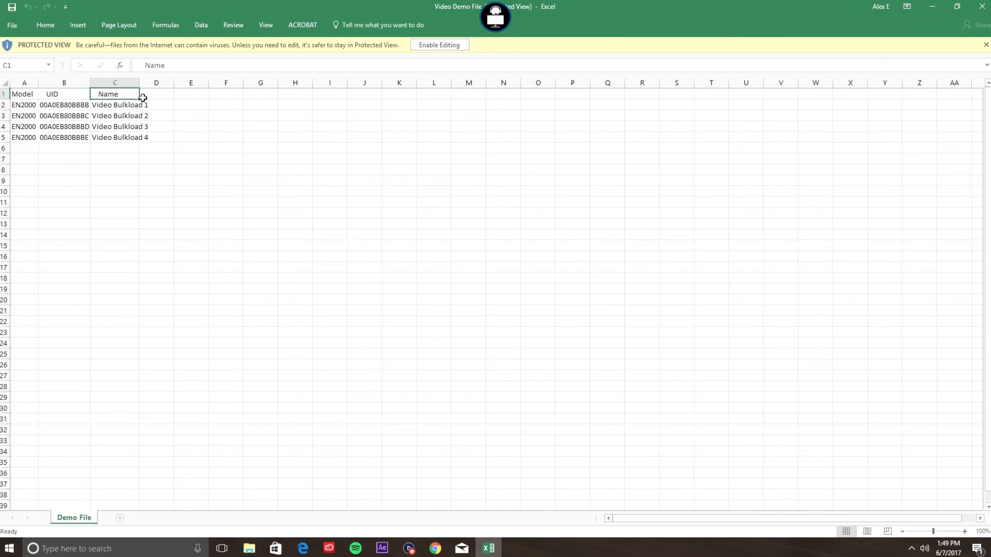
left_click(30, 105)
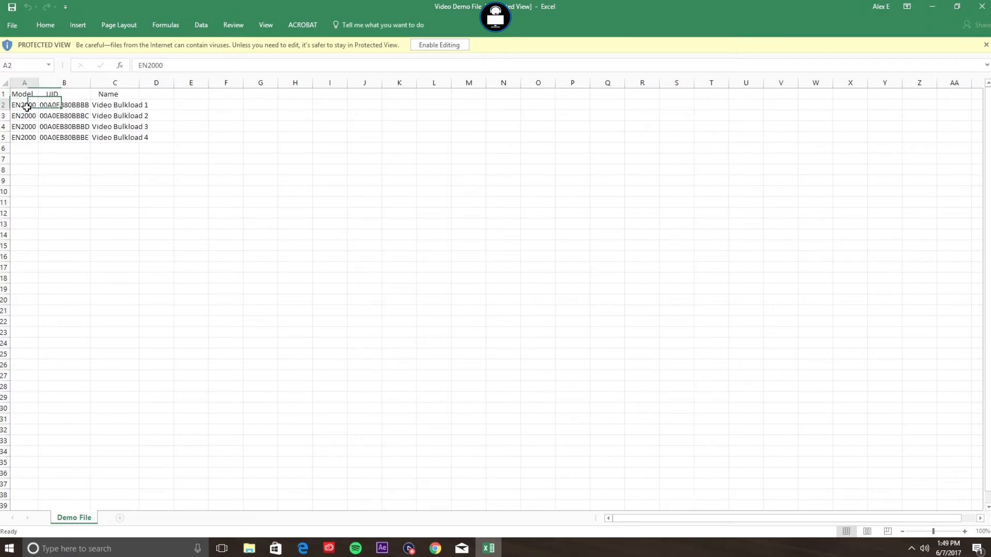
left_click(30, 116)
left_click(30, 125)
left_click(30, 135)
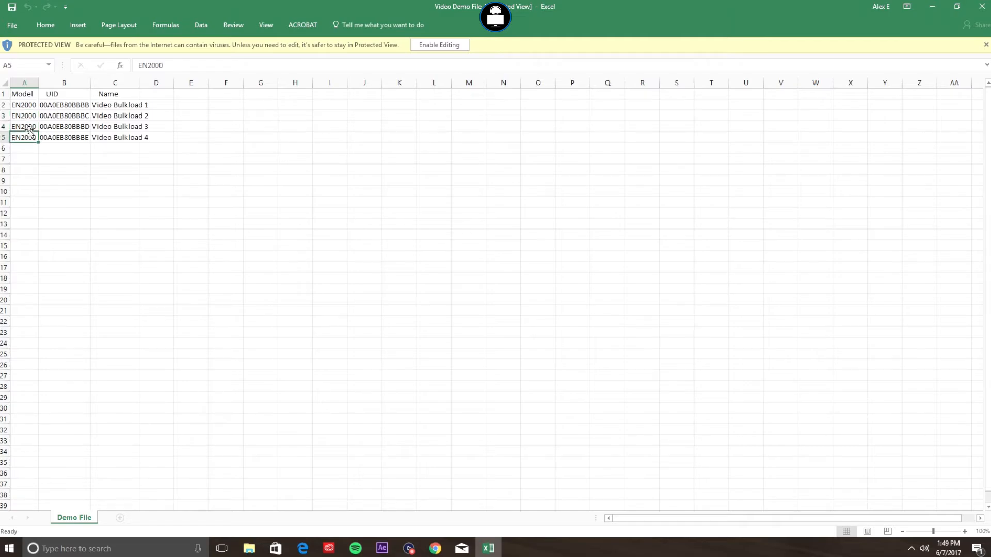
left_click(29, 108)
left_click_drag(28, 107, 30, 138)
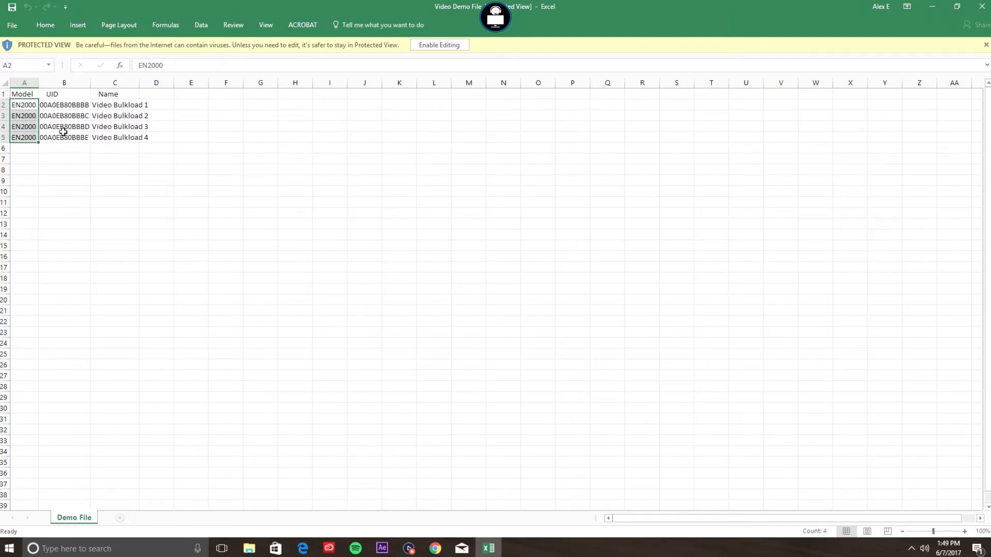
Widen the UID and Name columns and examine the UID entries and the names in C2:C5
left_click(72, 105)
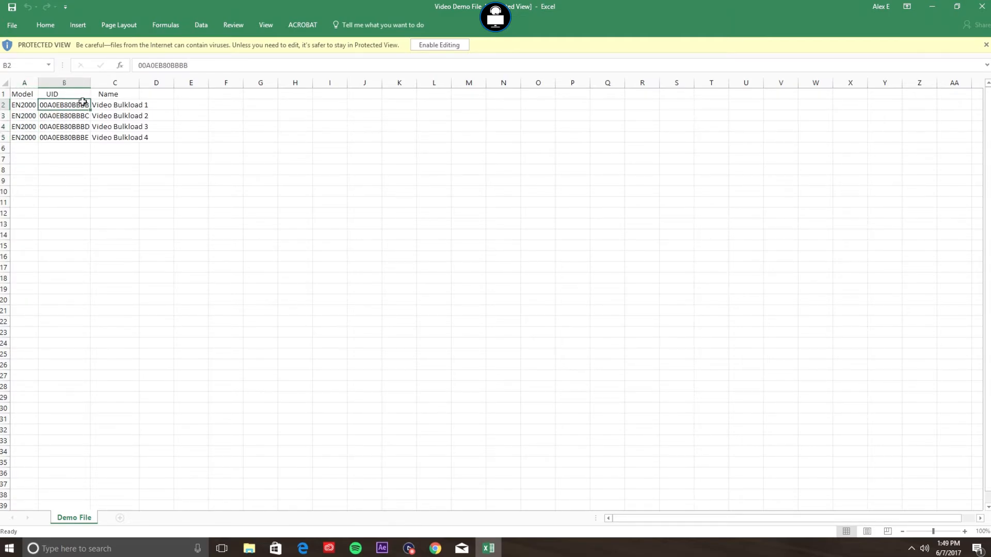
left_click_drag(91, 82, 100, 82)
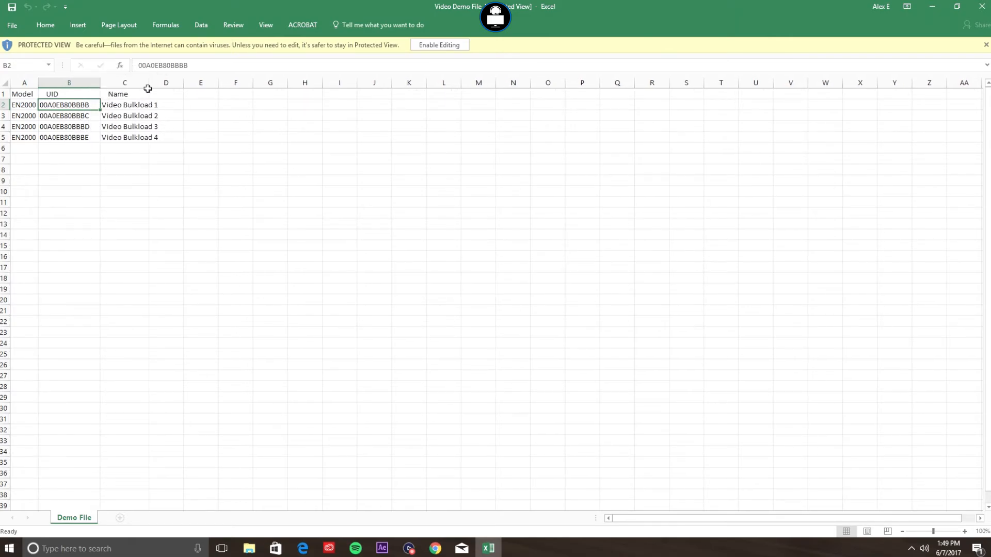
left_click_drag(149, 86, 150, 138)
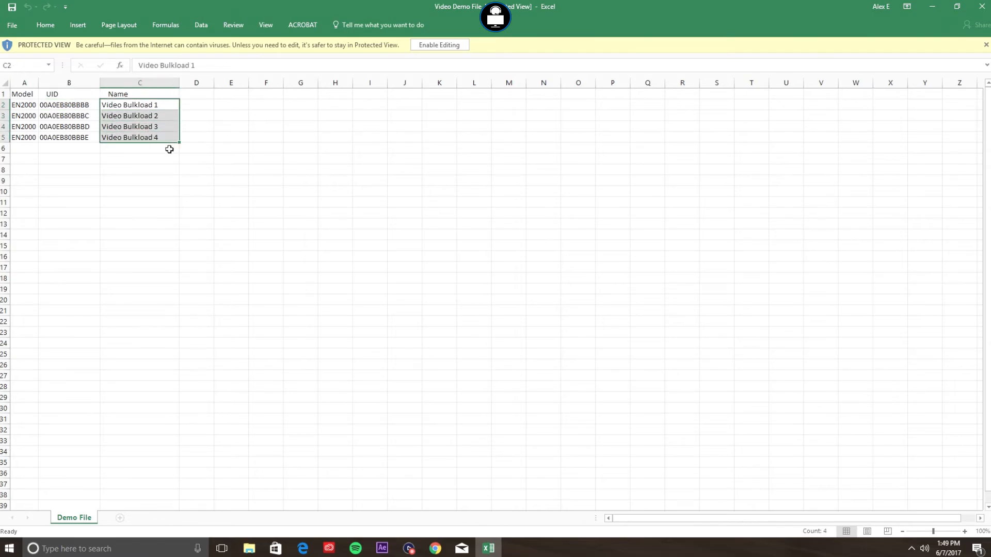
Enable editing and save the workbook to the Desktop as Video Demo File in CSV (Comma delimited) format
left_click(446, 45)
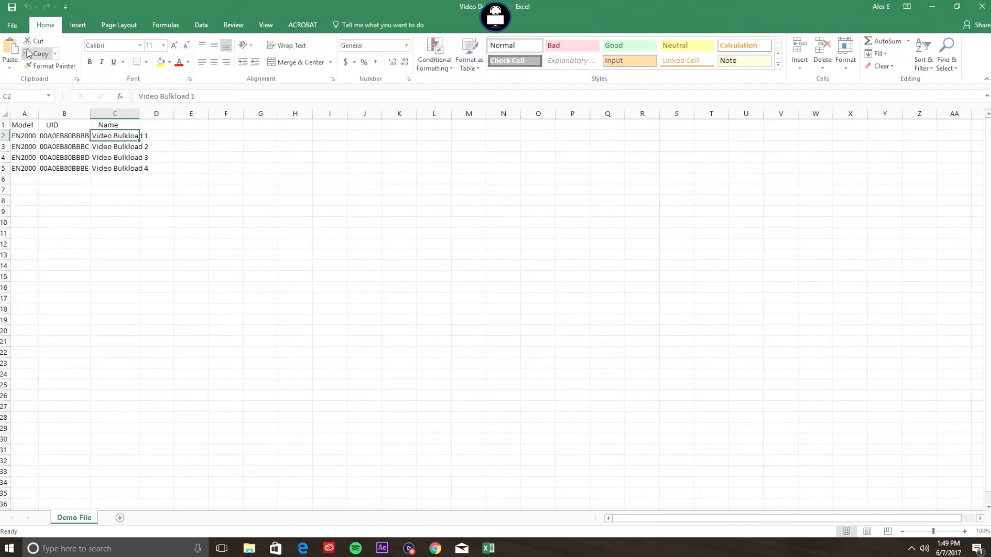
left_click(12, 25)
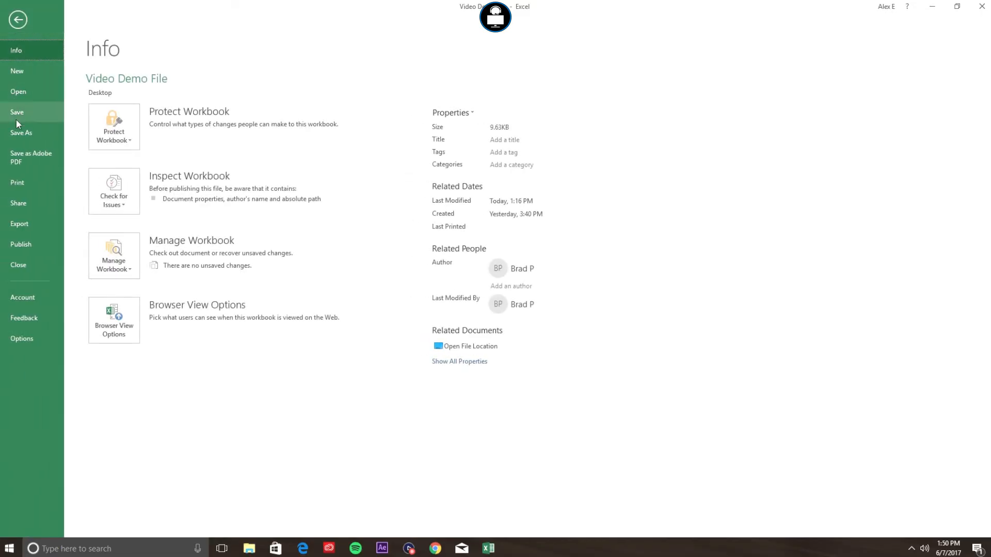
left_click(29, 133)
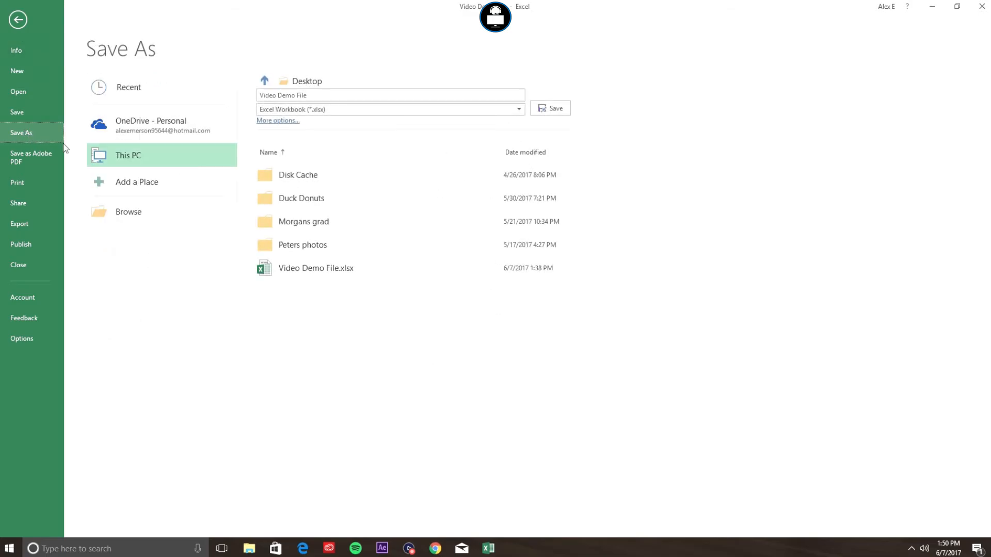
left_click(371, 109)
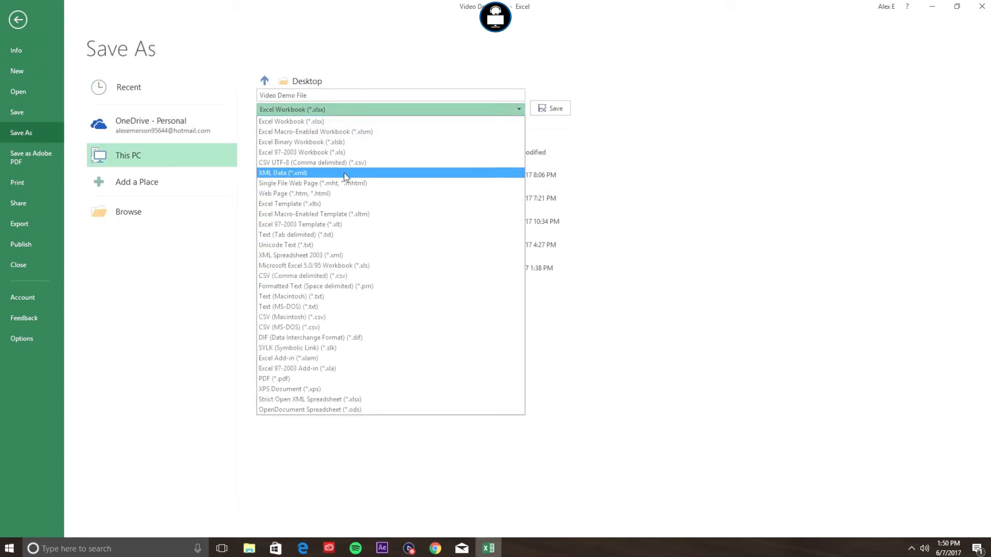
left_click(296, 277)
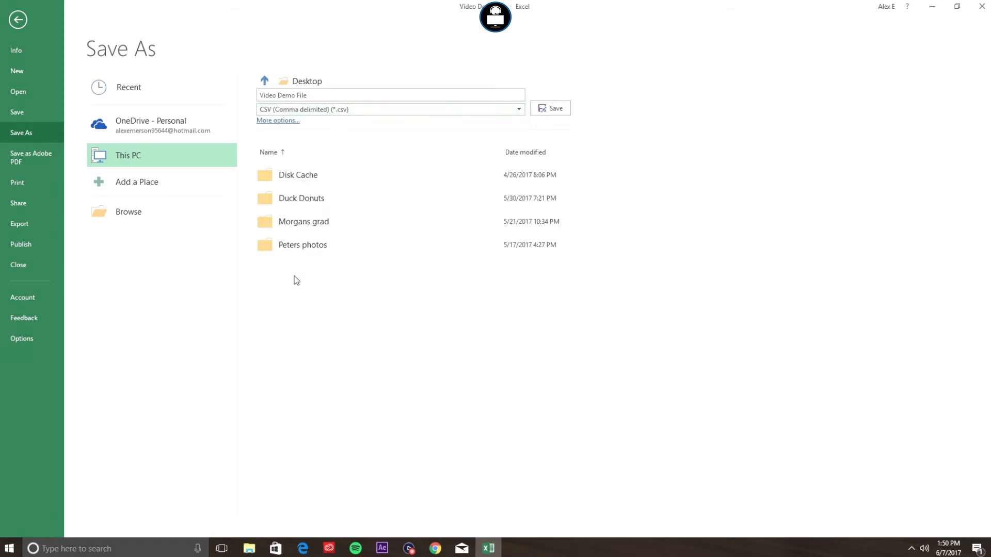
left_click(558, 109)
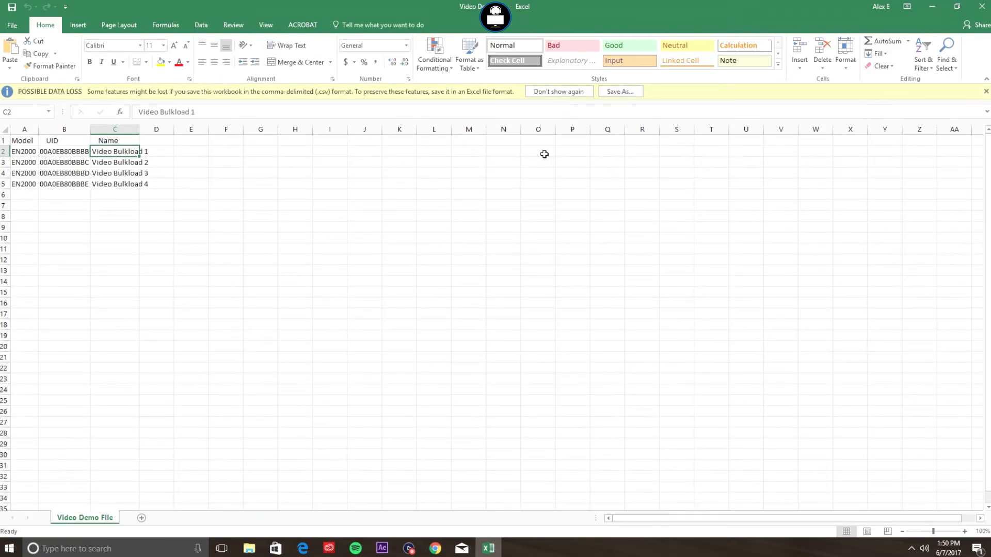
Switch to EnCloud and load Video Demo File from the Desktop as the CSV file for the bulk device addition
key("alt+Tab")
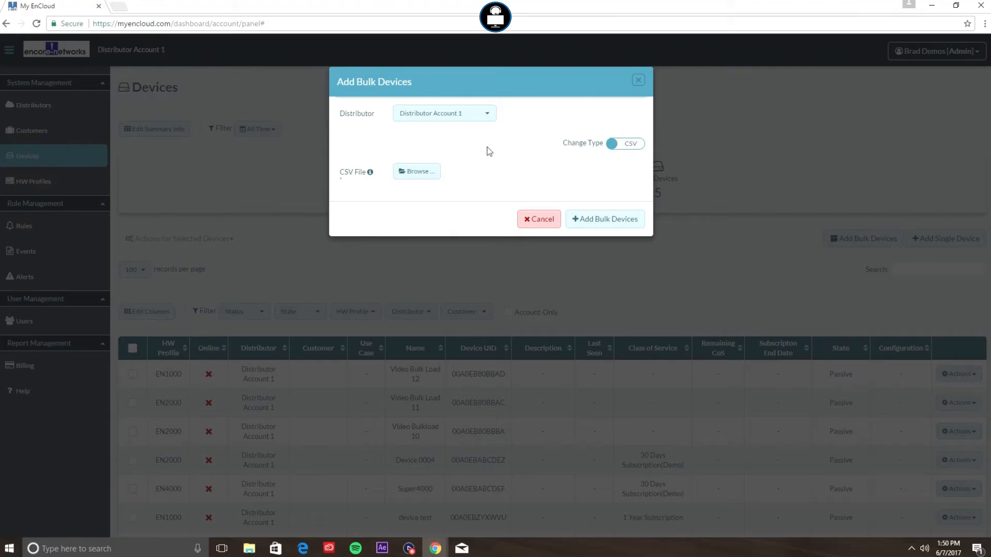
left_click(422, 172)
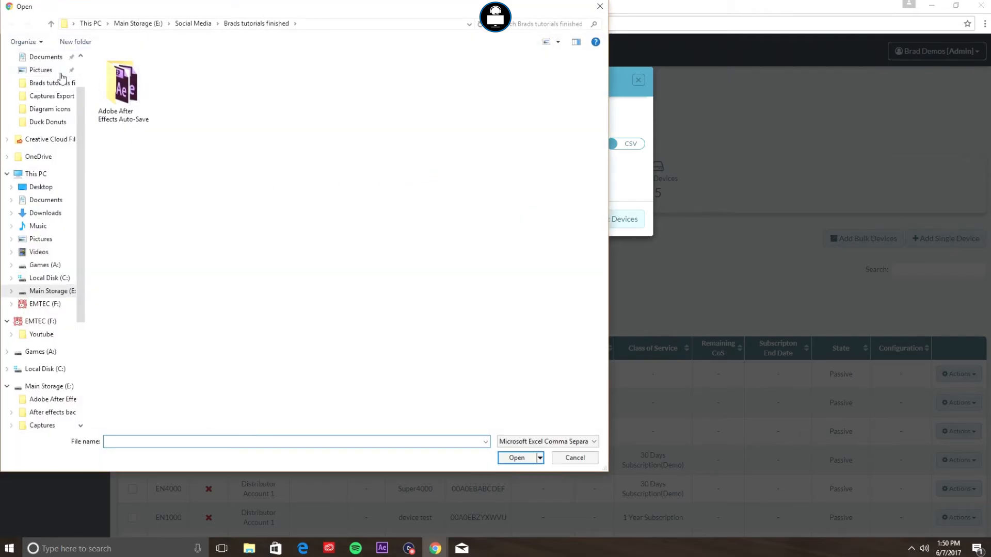
scroll(60, 80, "up", 2)
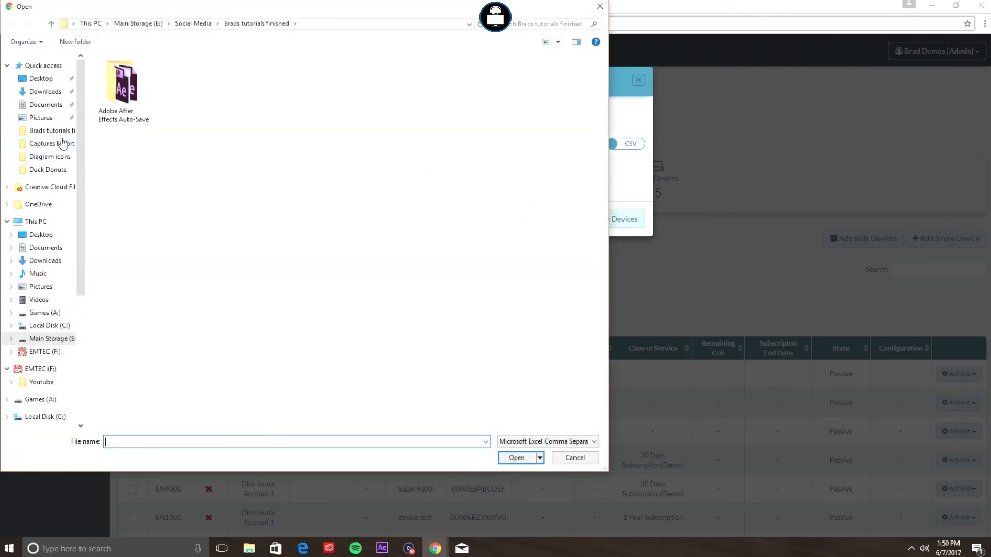
left_click(41, 80)
left_click(452, 99)
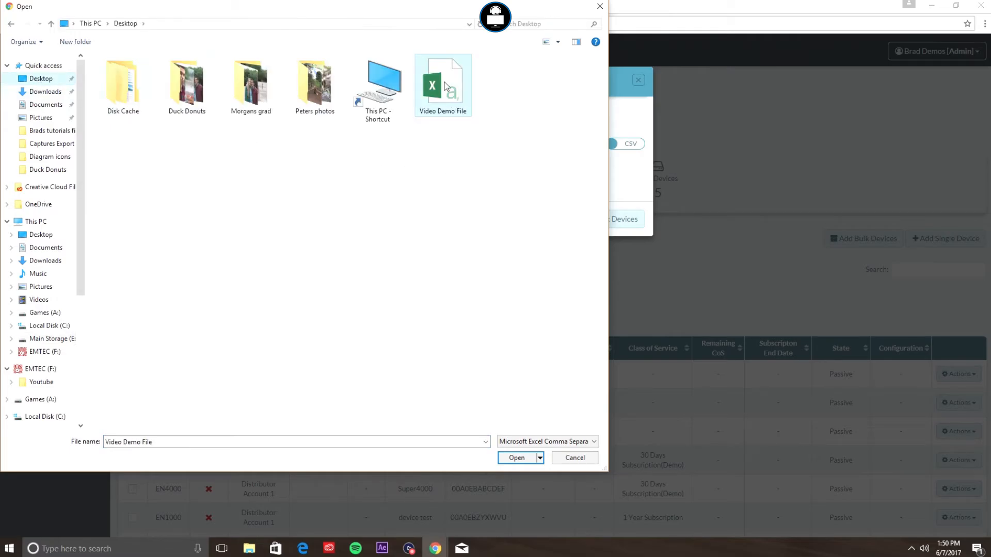
left_click(516, 458)
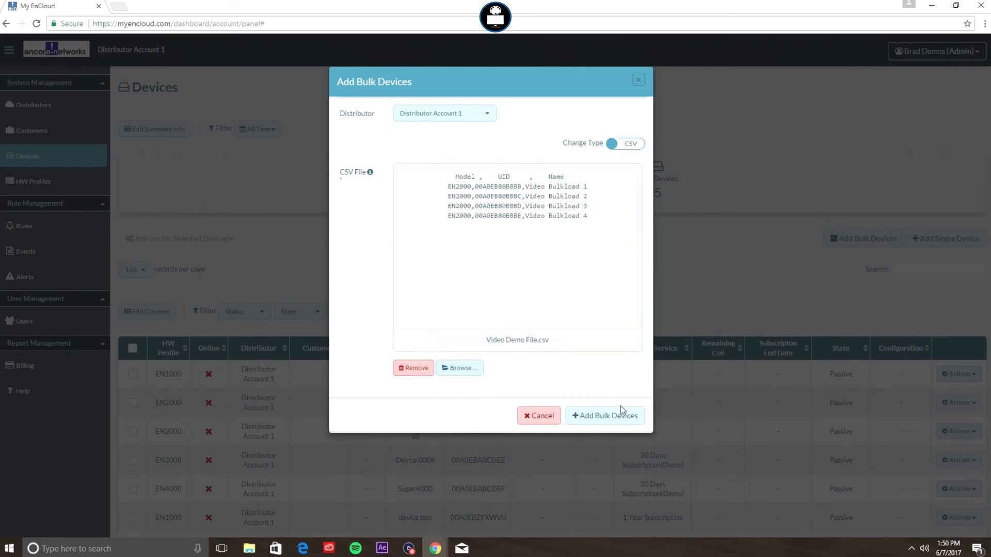
Submit the bulk devices from the CSV file and review the new entries in the device list
left_click(617, 422)
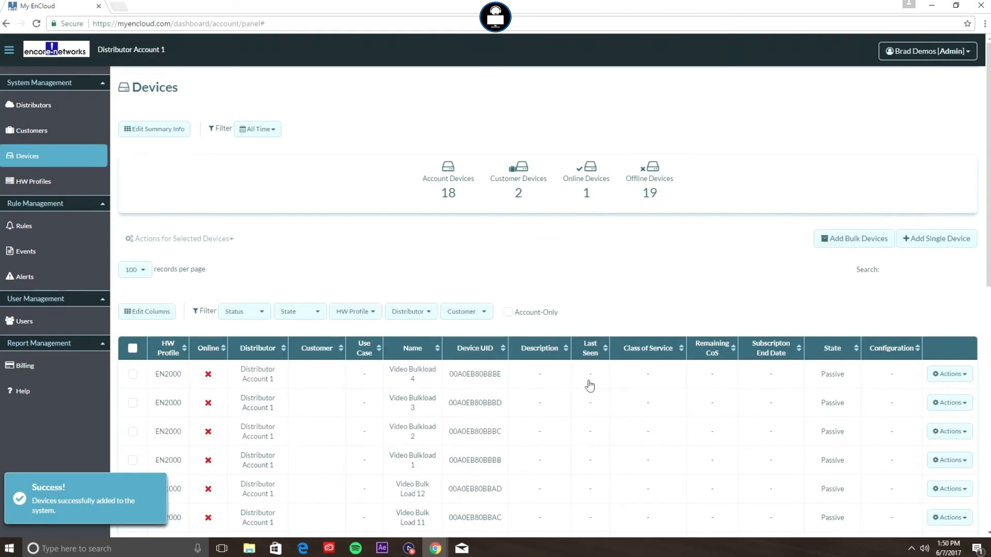
scroll(553, 420, "down", 3)
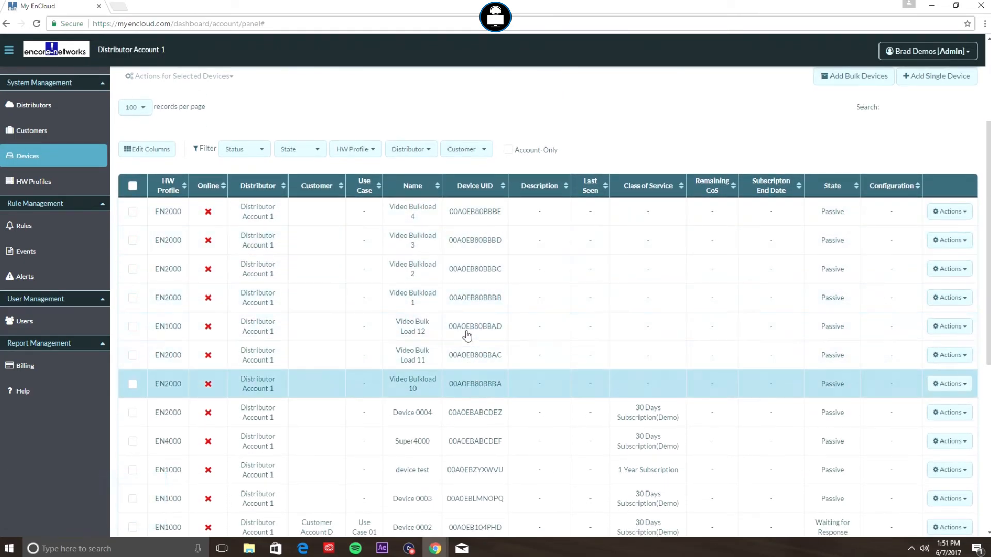
scroll(695, 275, "up", 3)
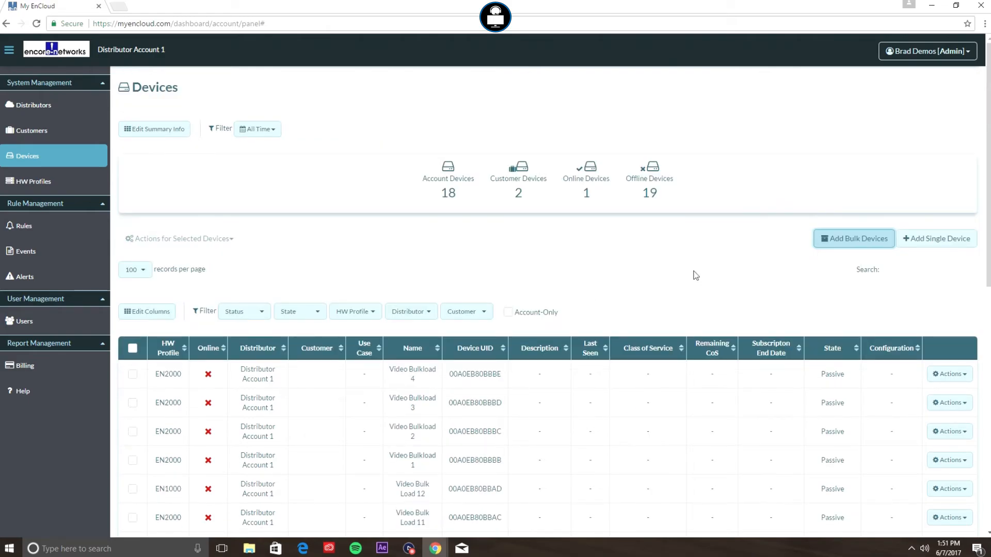